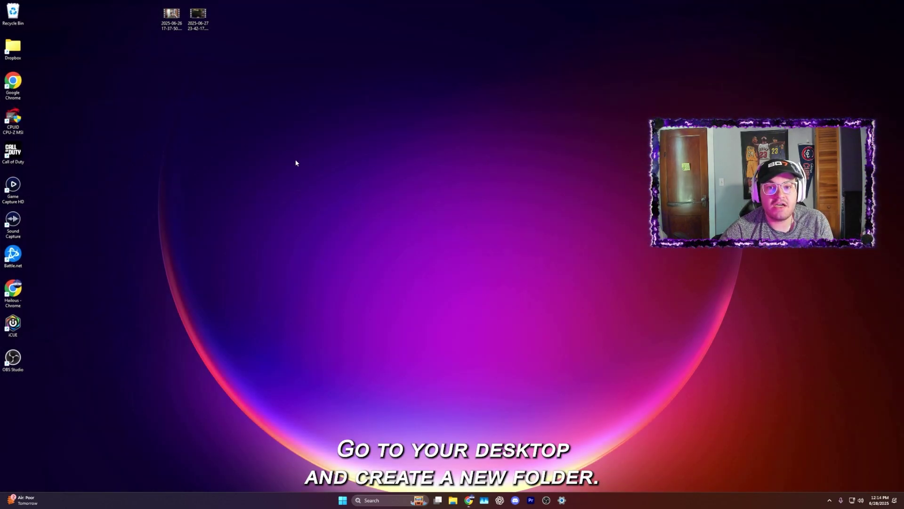
Begin creating a new desktop folder, to be named Overclock.
right_click(295, 162)
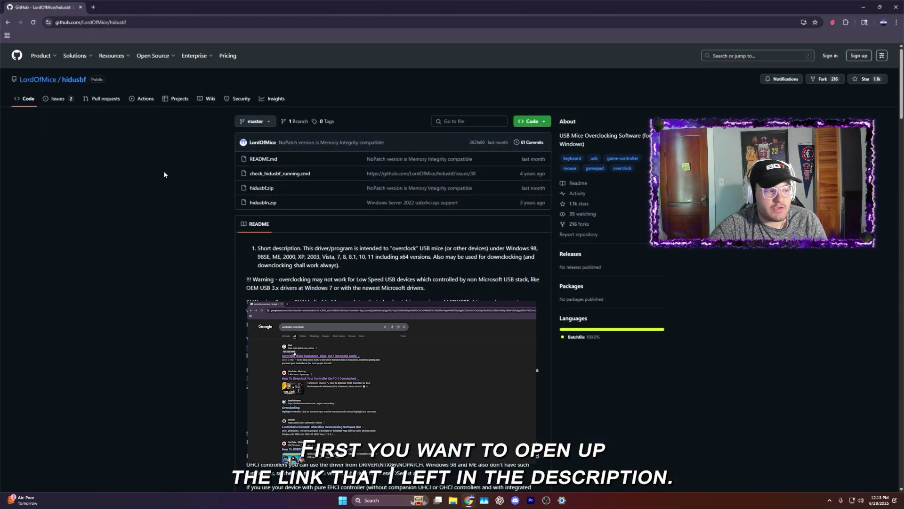
Download hidusbf.zip from the hidusbf GitHub repository's file list.
click(262, 189)
click(887, 119)
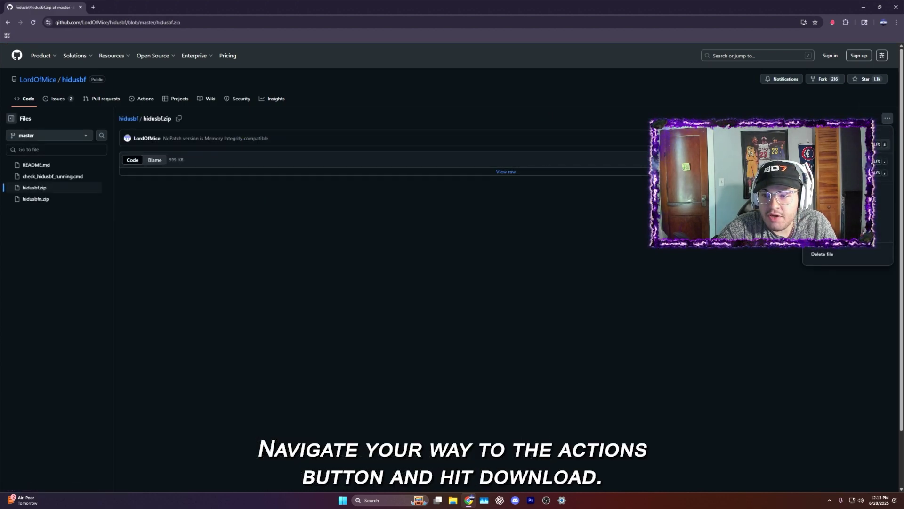
click(841, 143)
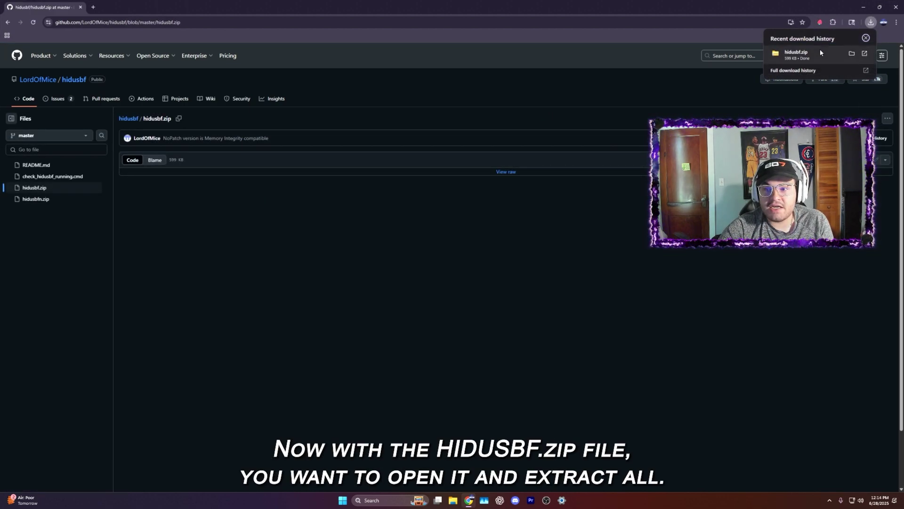
Extract everything in hidusbf.zip into the desktop Overclock folder.
click(816, 53)
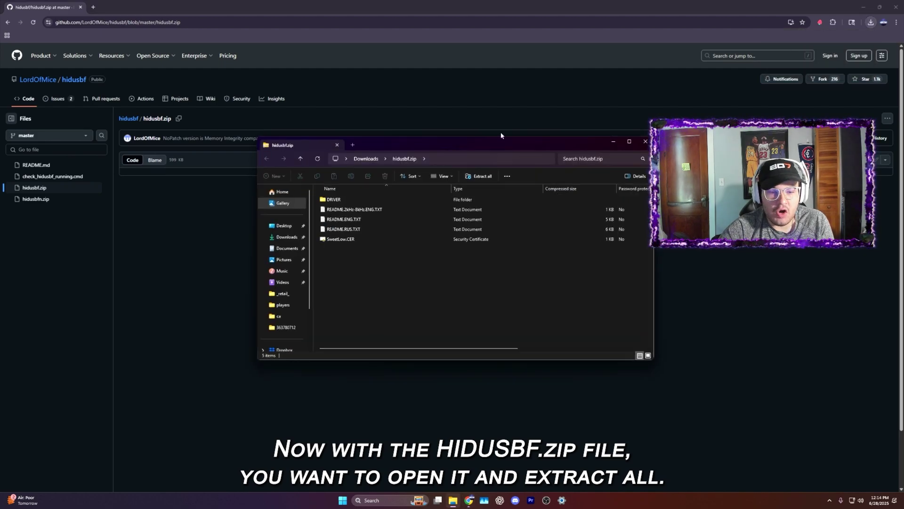
click(469, 178)
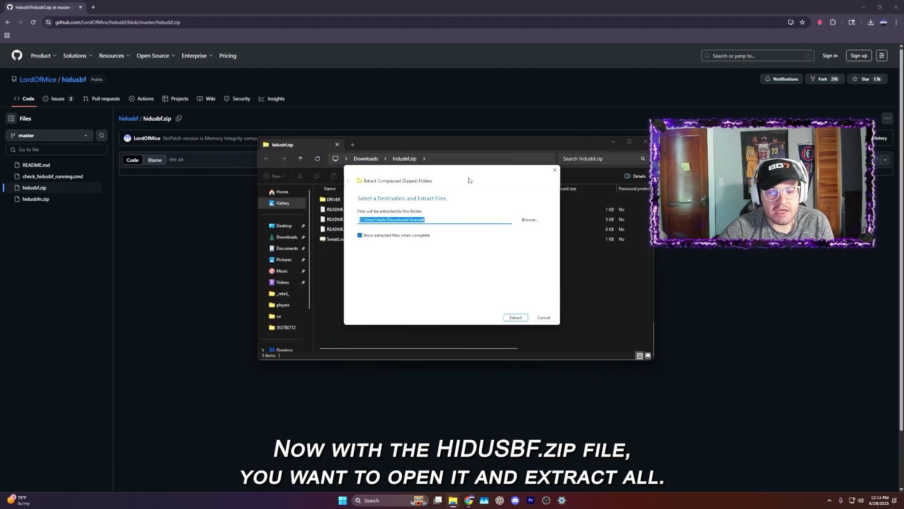
click(529, 219)
click(390, 249)
click(427, 240)
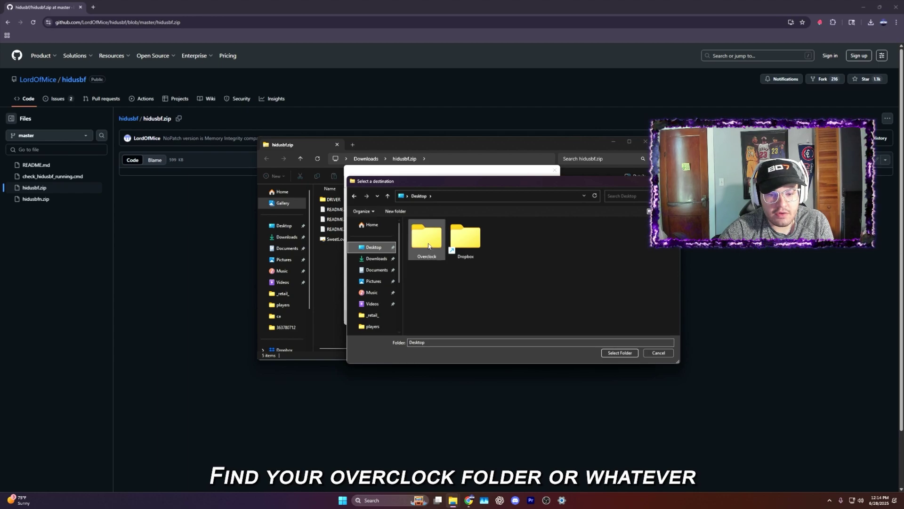
click(618, 352)
click(518, 317)
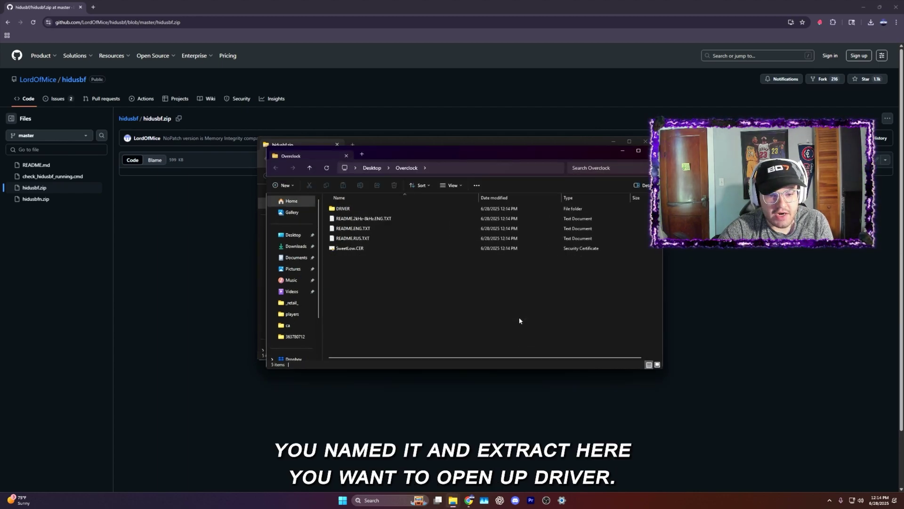
Run Setup.exe from the DRIVER folder as administrator.
double_click(341, 210)
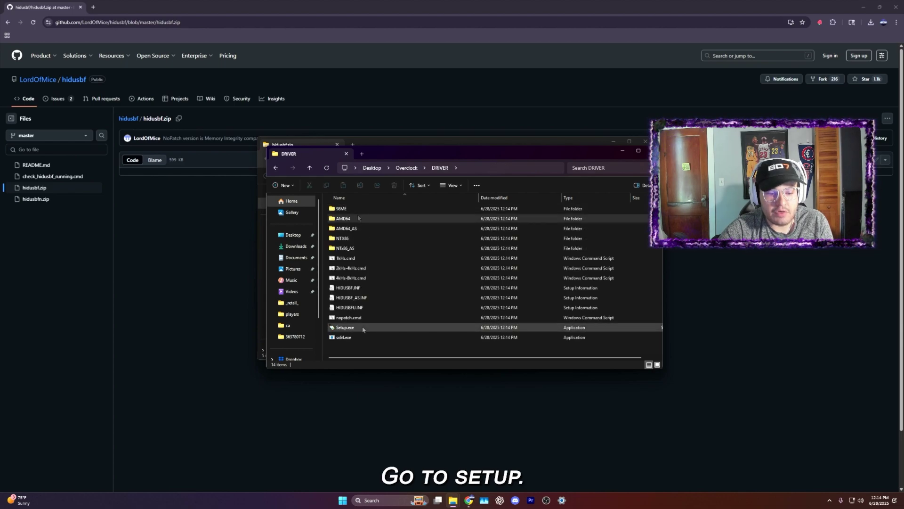
right_click(363, 328)
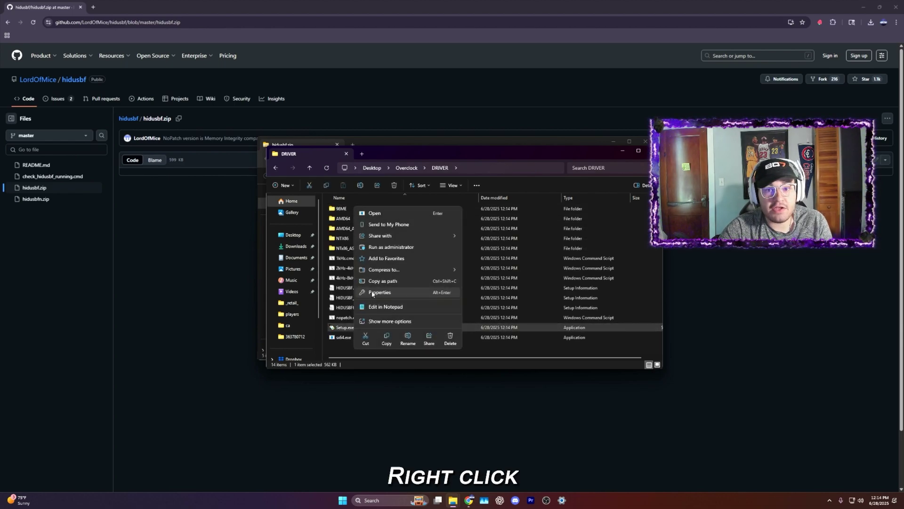
click(385, 247)
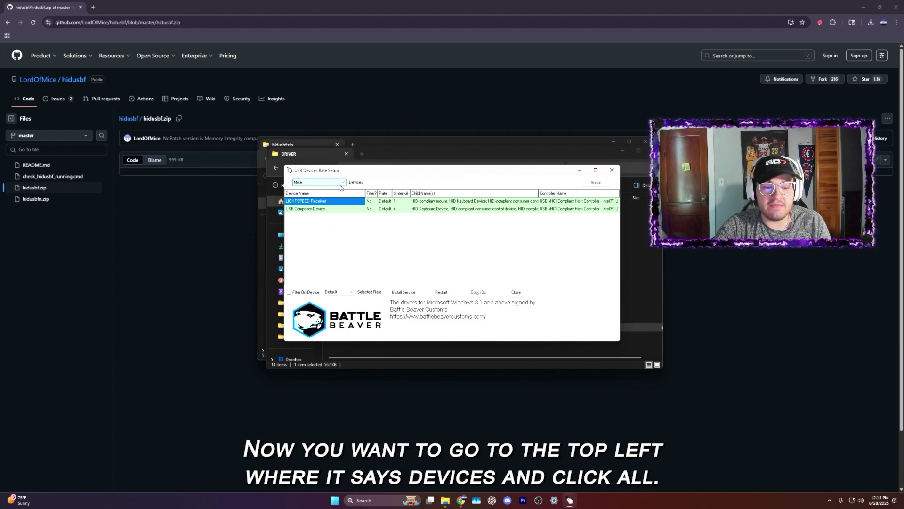
List All devices, select the Scuf Audio controller, and accept Install Service's security warning.
click(341, 184)
click(338, 218)
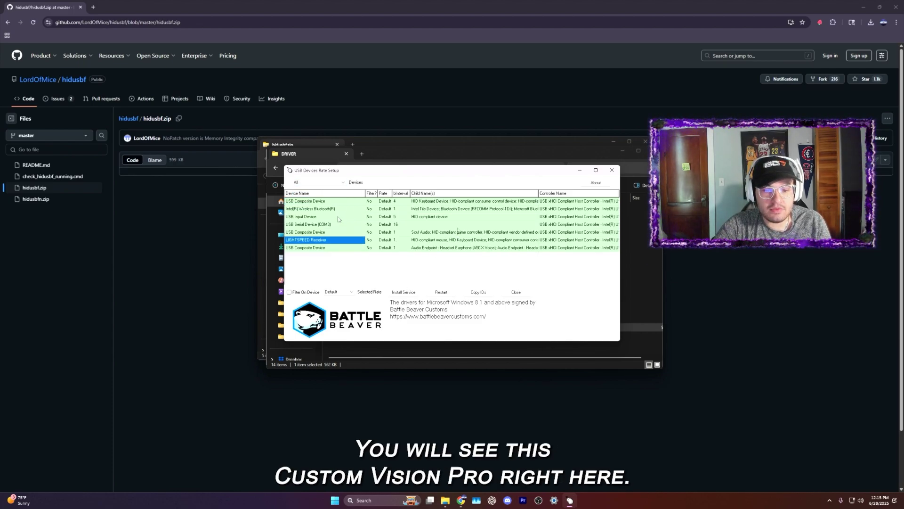
click(433, 235)
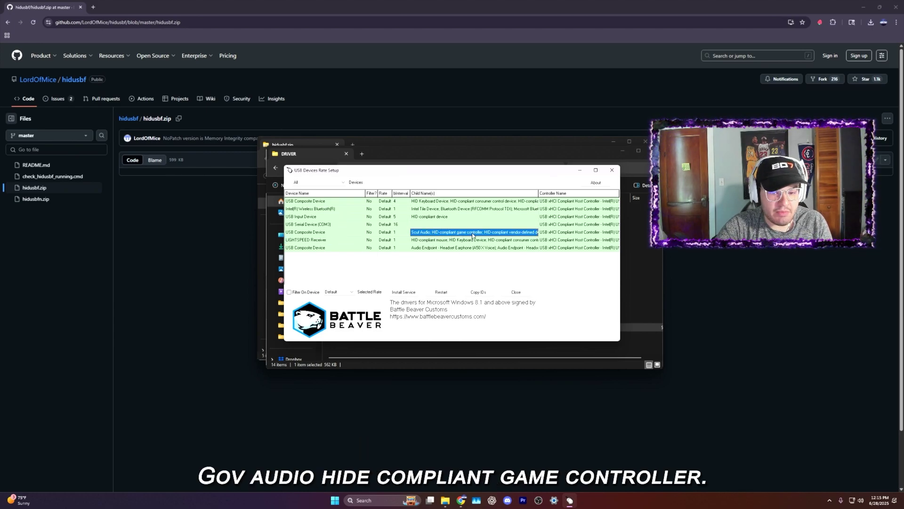
click(407, 293)
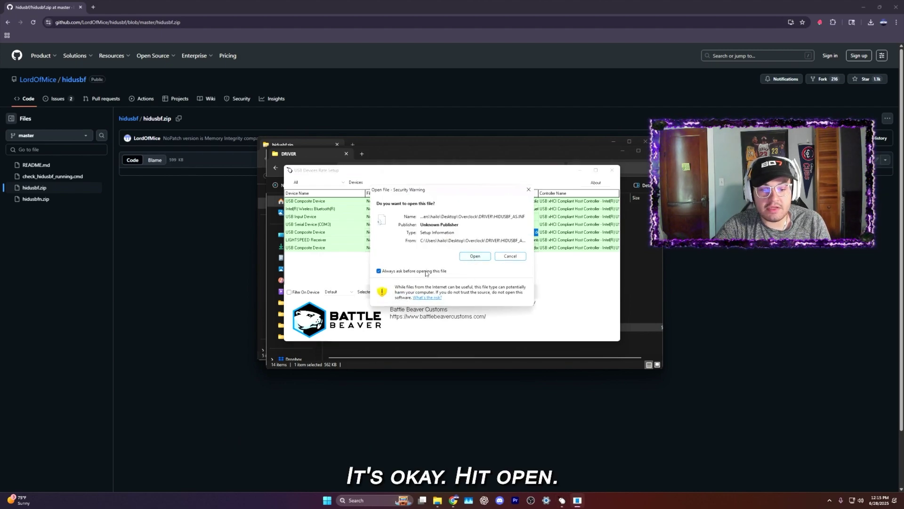
click(473, 257)
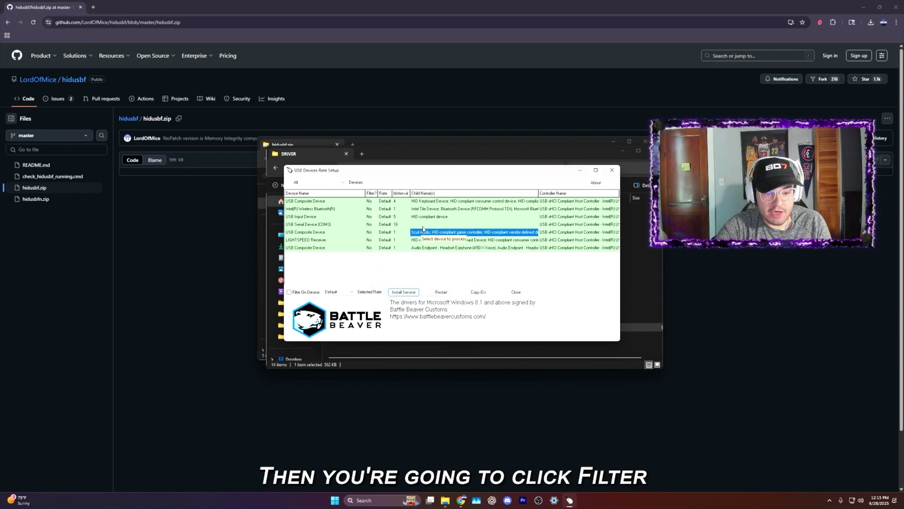
Turn on Filter On Device for the Scuf controller at rate 1000 and reinstall the service.
click(290, 292)
click(346, 292)
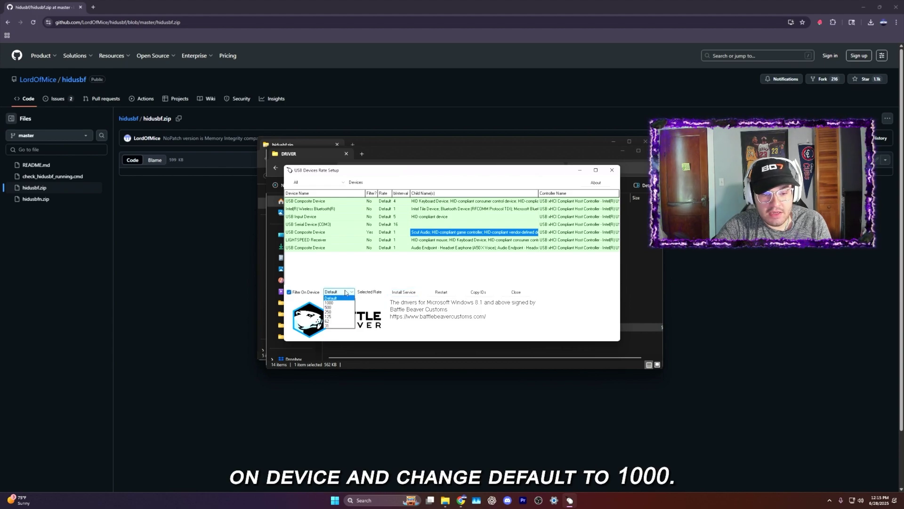
click(343, 302)
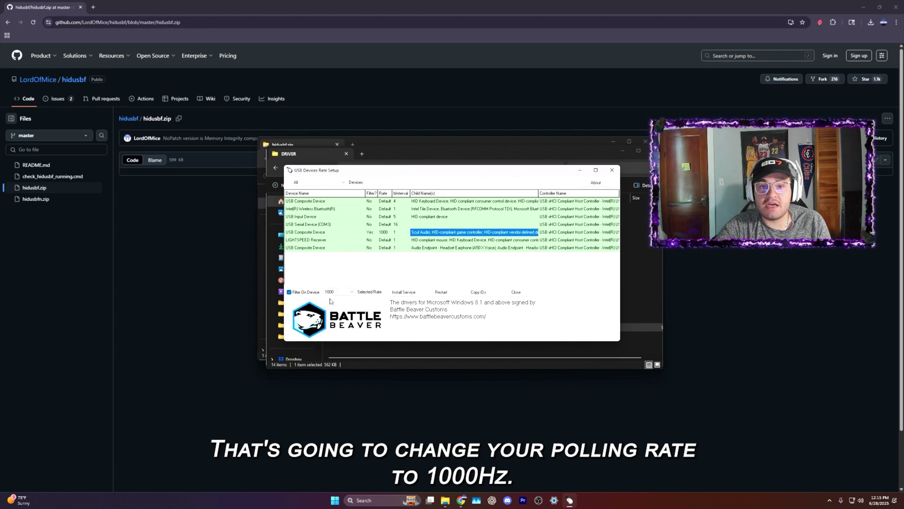
click(401, 292)
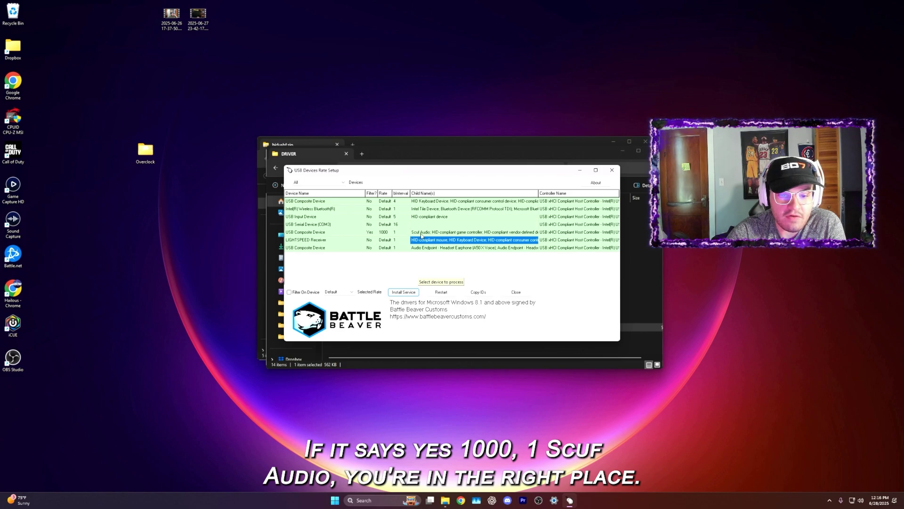
click(381, 501)
text(windows security)
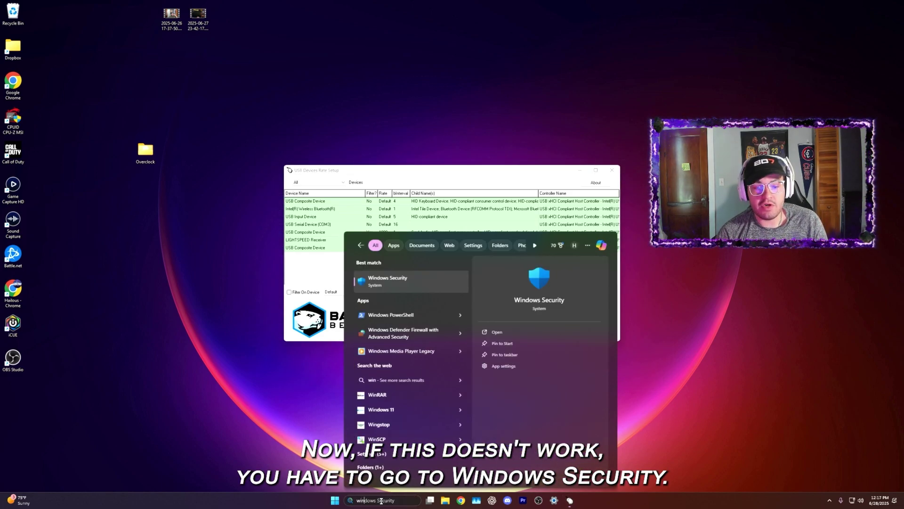
Open Windows Security's Device security > Core isolation details and confirm Memory integrity is Off.
key(Return)
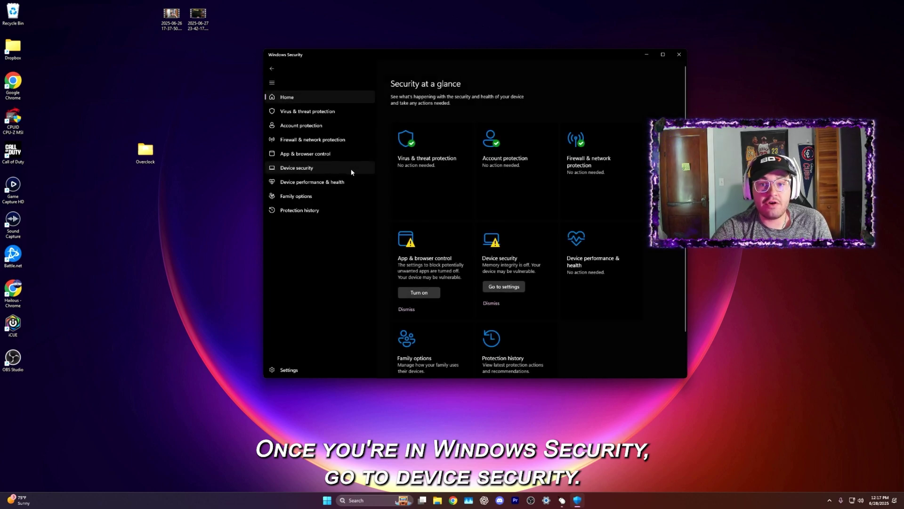
click(349, 170)
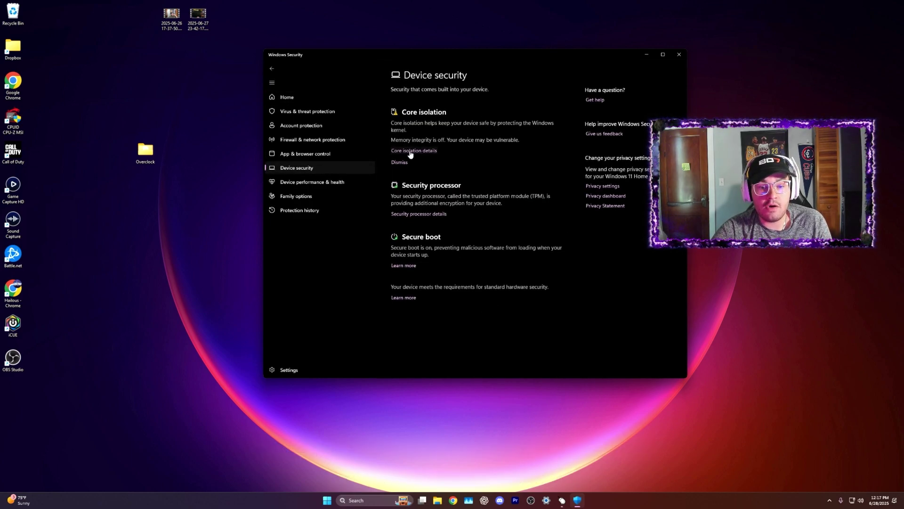
click(410, 152)
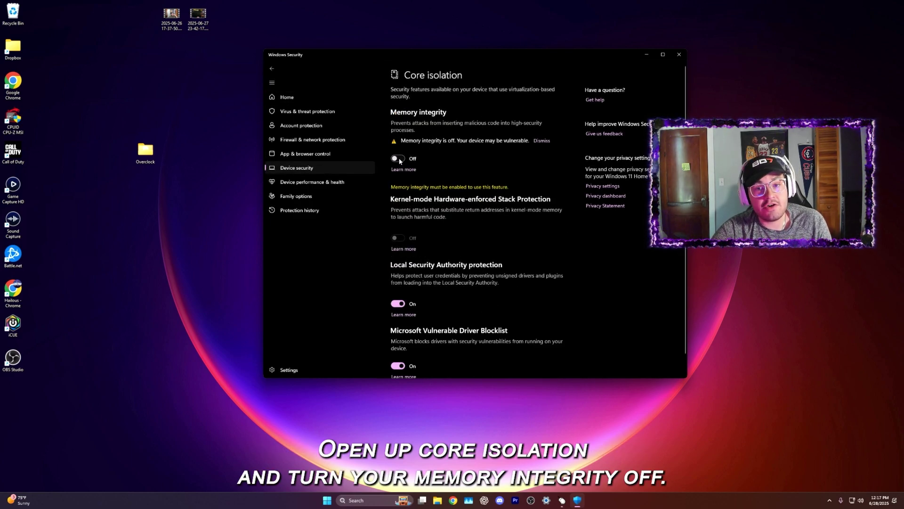